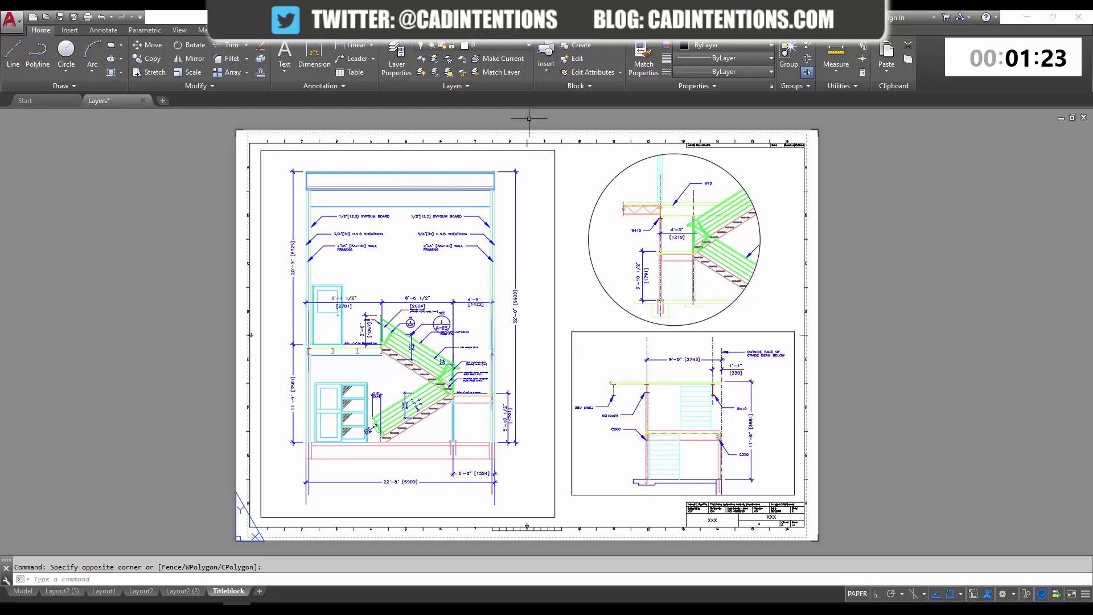
# Open the Layer Properties Manager over the drawing and select the Center and Arch_Section_Handrail layers
pyautogui.click(403, 67)
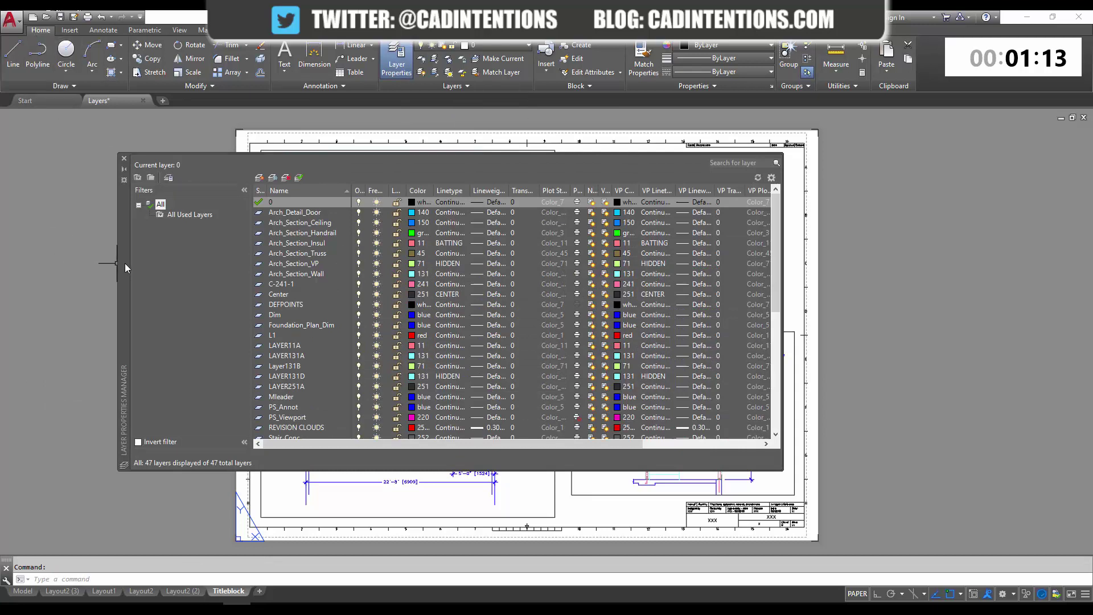
pyautogui.moveTo(125, 263); pyautogui.dragTo(152, 243)
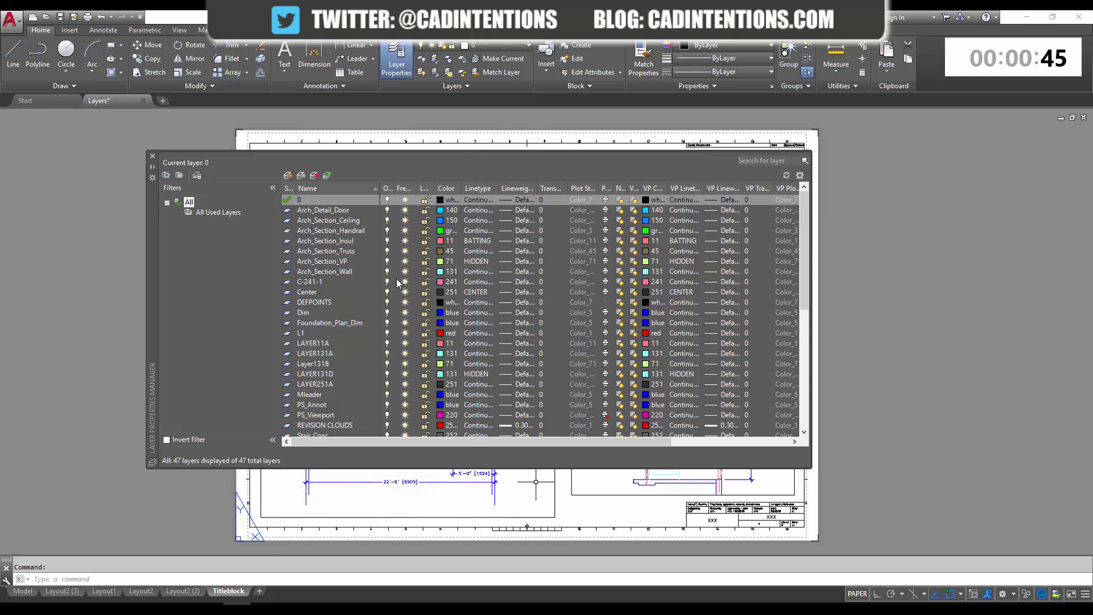
pyautogui.click(371, 291)
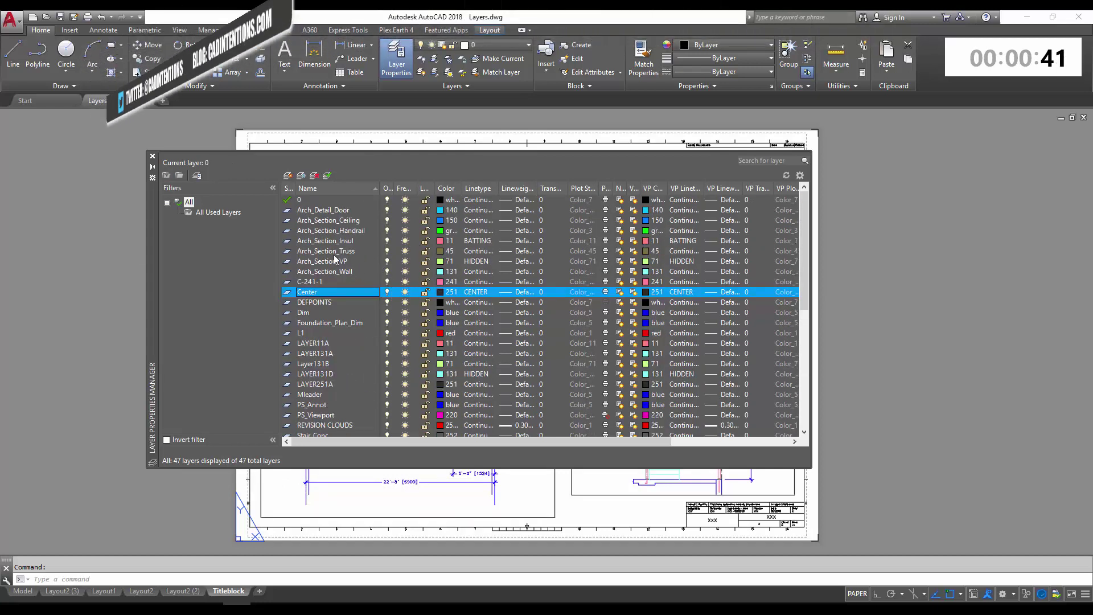
pyautogui.click(336, 231)
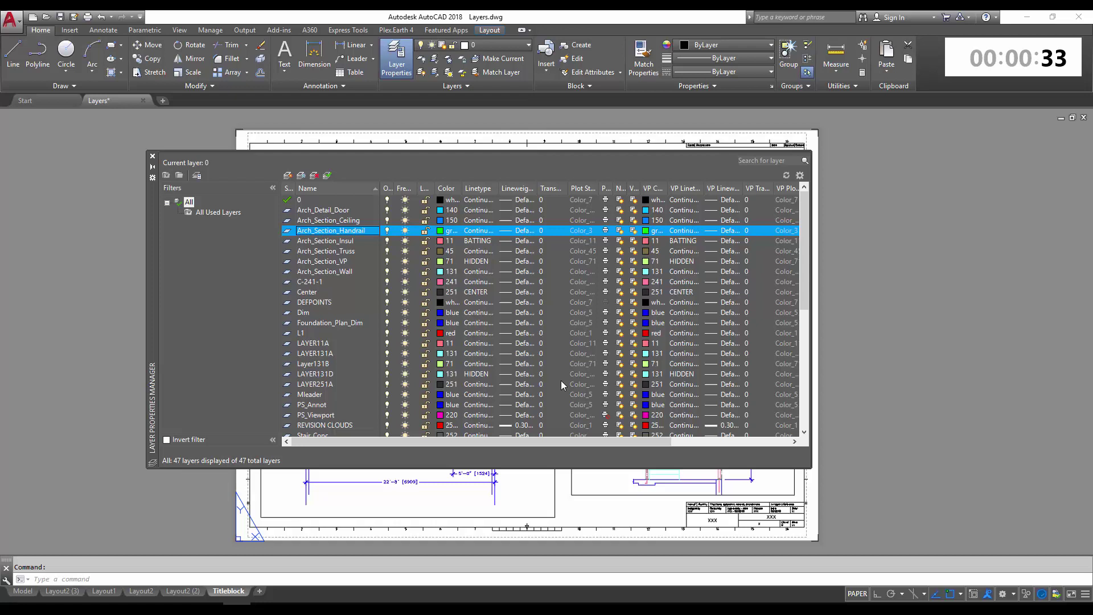
# Search layer names for ARCH_S* to list only the six Arch_Section layers
pyautogui.click(753, 162)
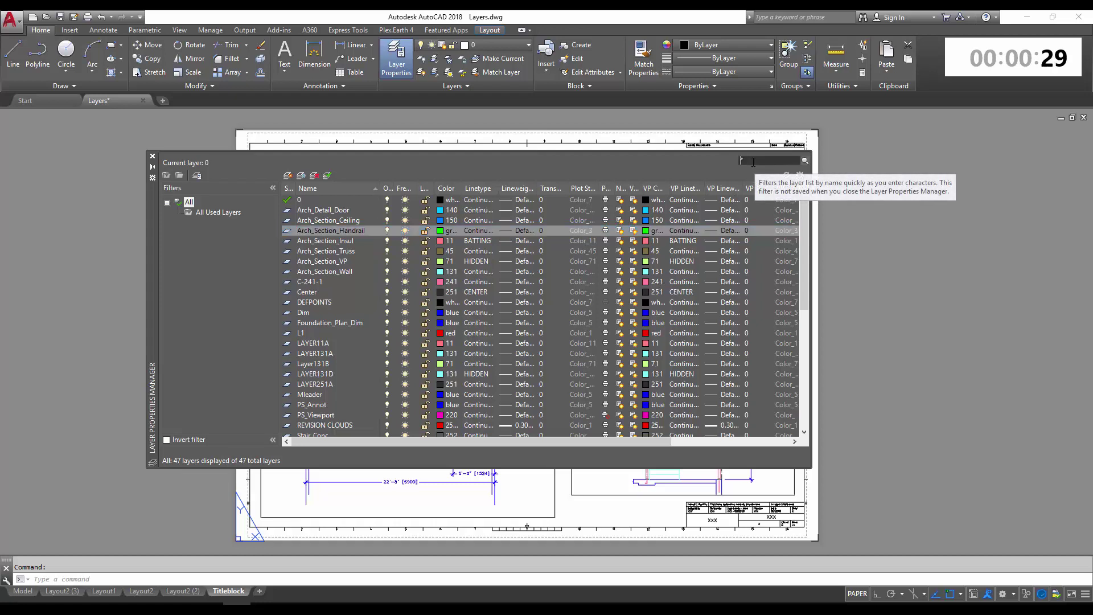
pyautogui.click(737, 175)
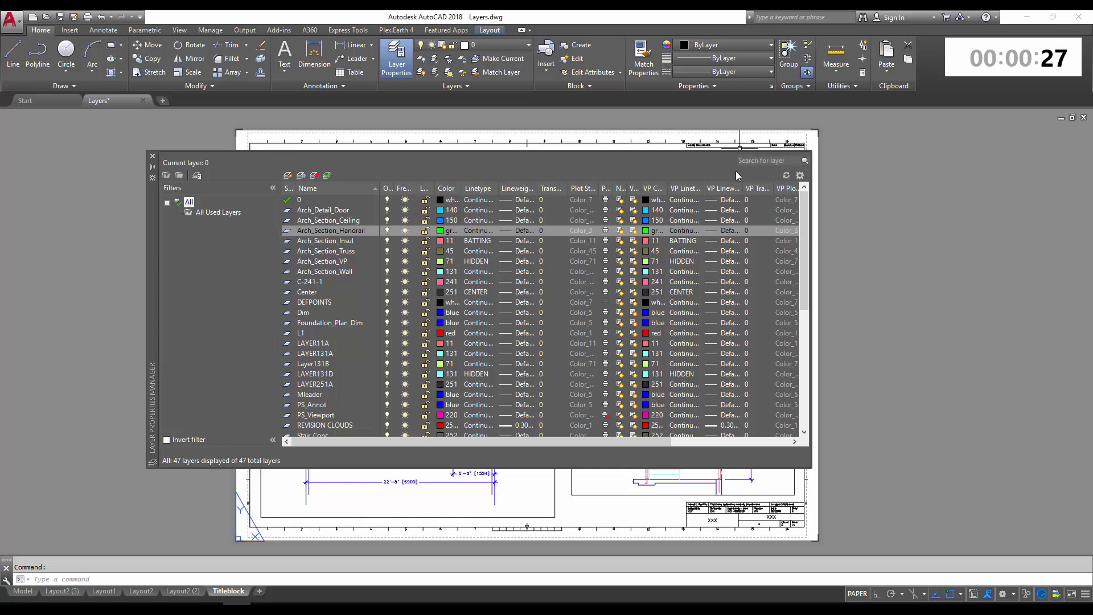
pyautogui.click(746, 159)
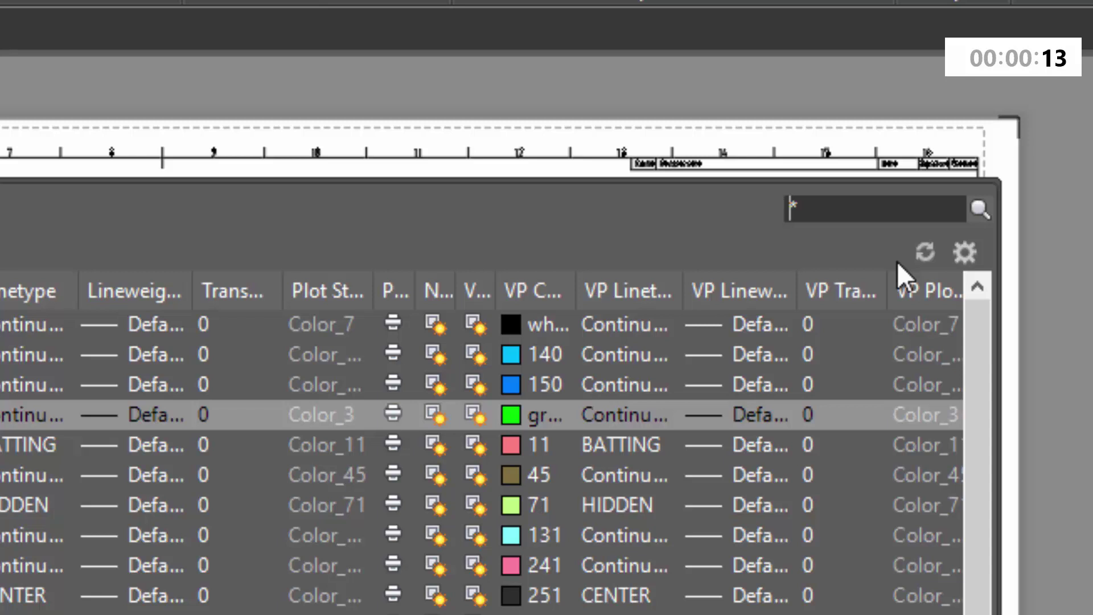
pyautogui.write('A')
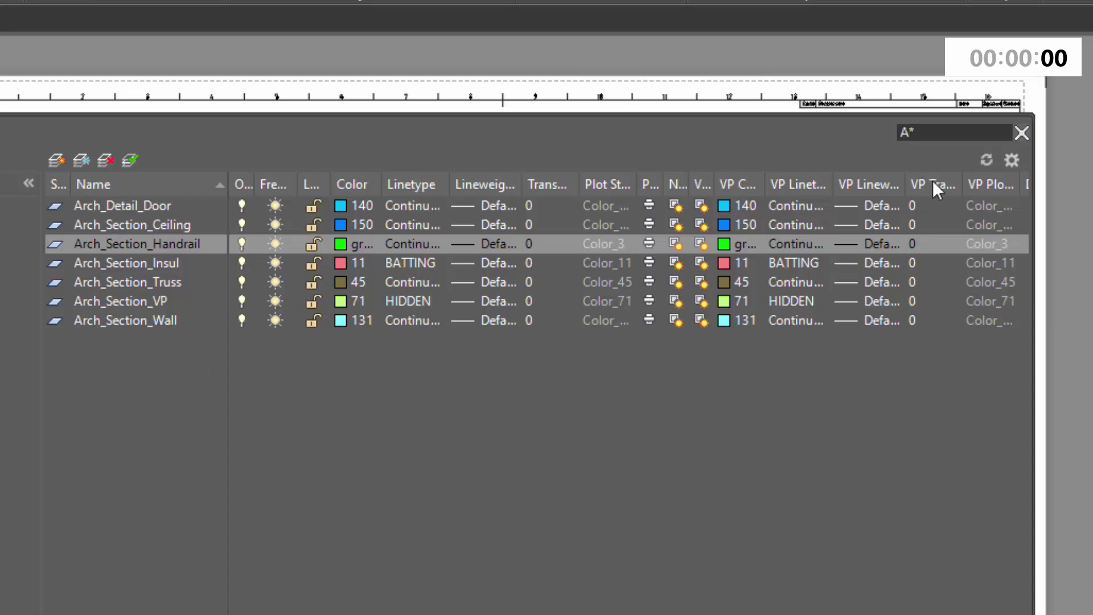
pyautogui.write('R')
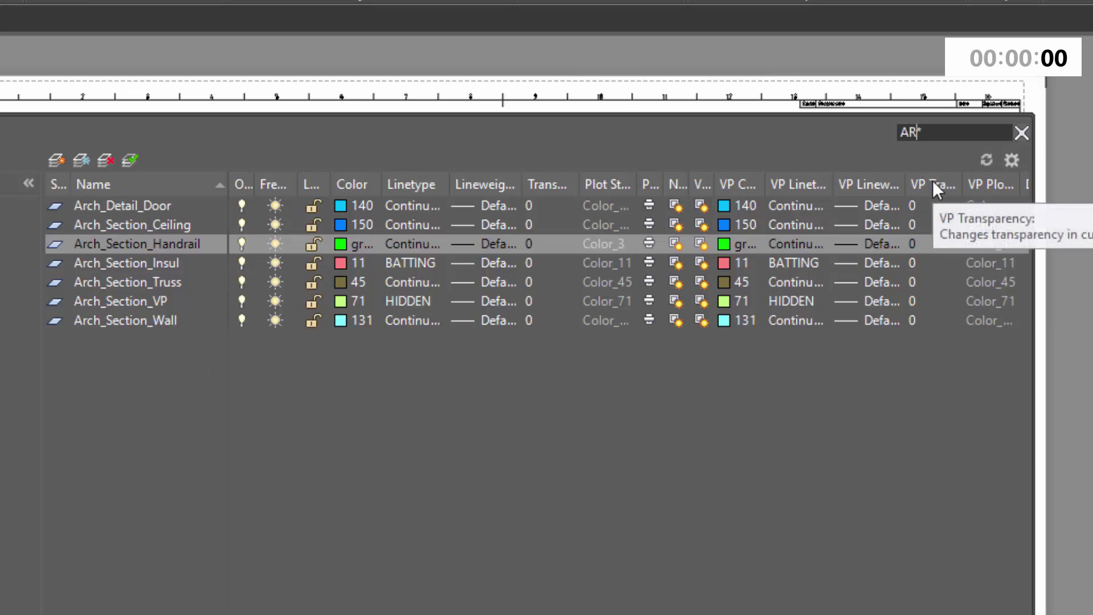
pyautogui.write('CH_S')
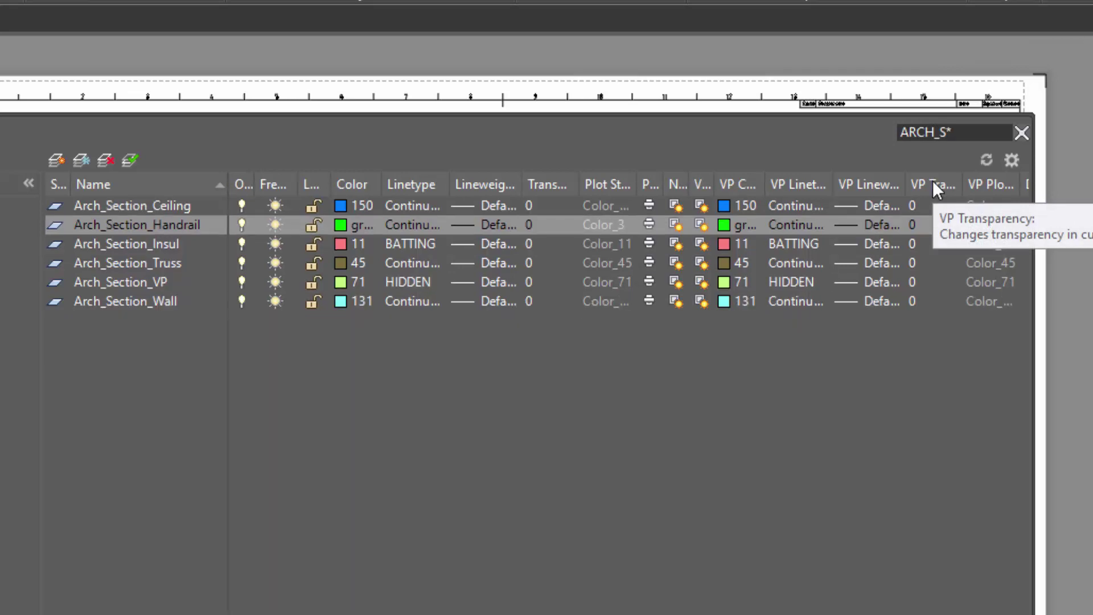
pyautogui.doubleClick(959, 128)
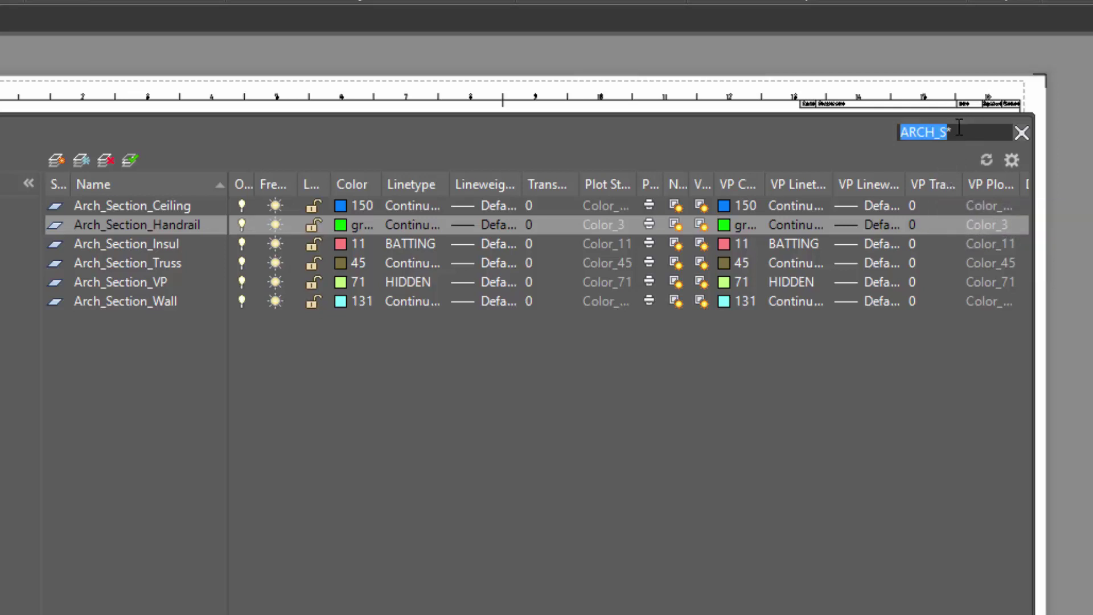
# Change the layer name search to *STEEL* so only four steel layers remain
pyautogui.press('BackSpace')
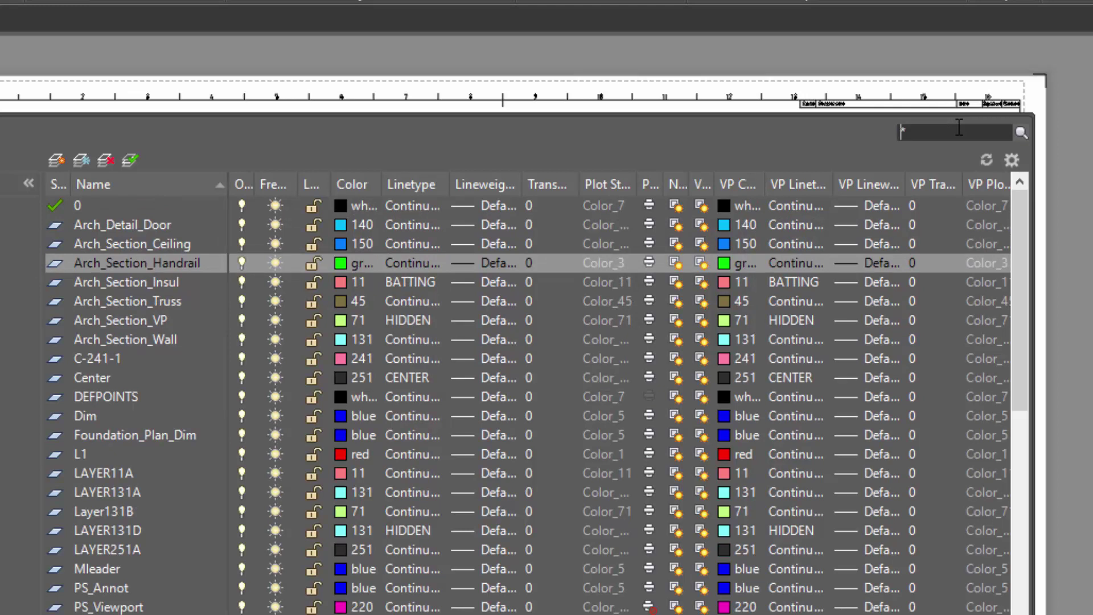
pyautogui.write('ST')
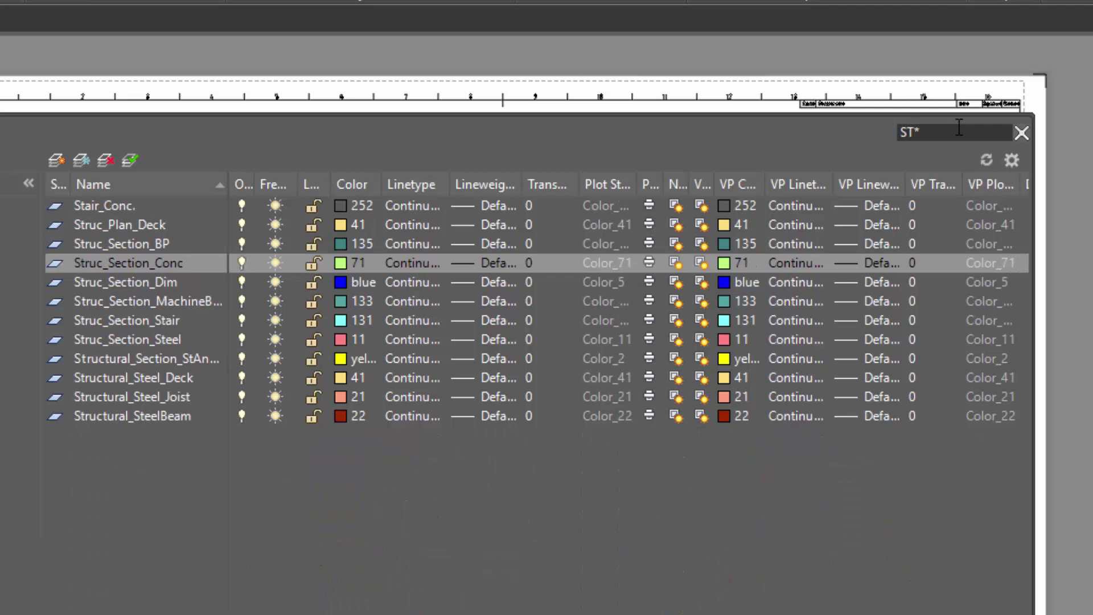
pyautogui.write('EEL')
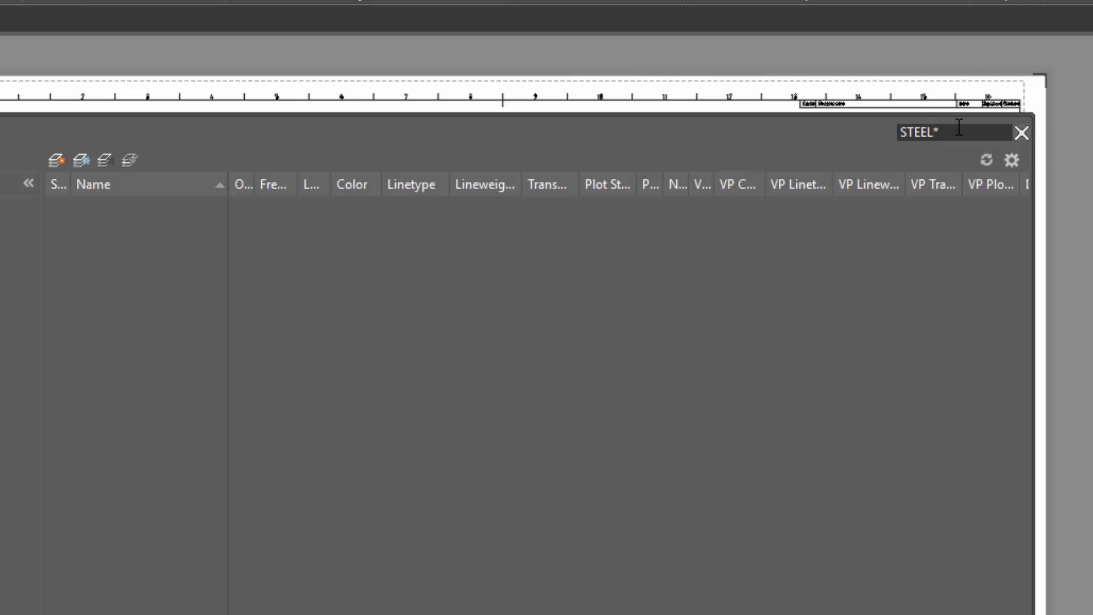
pyautogui.hotkey('shift', 'Home')
pyautogui.write('*')
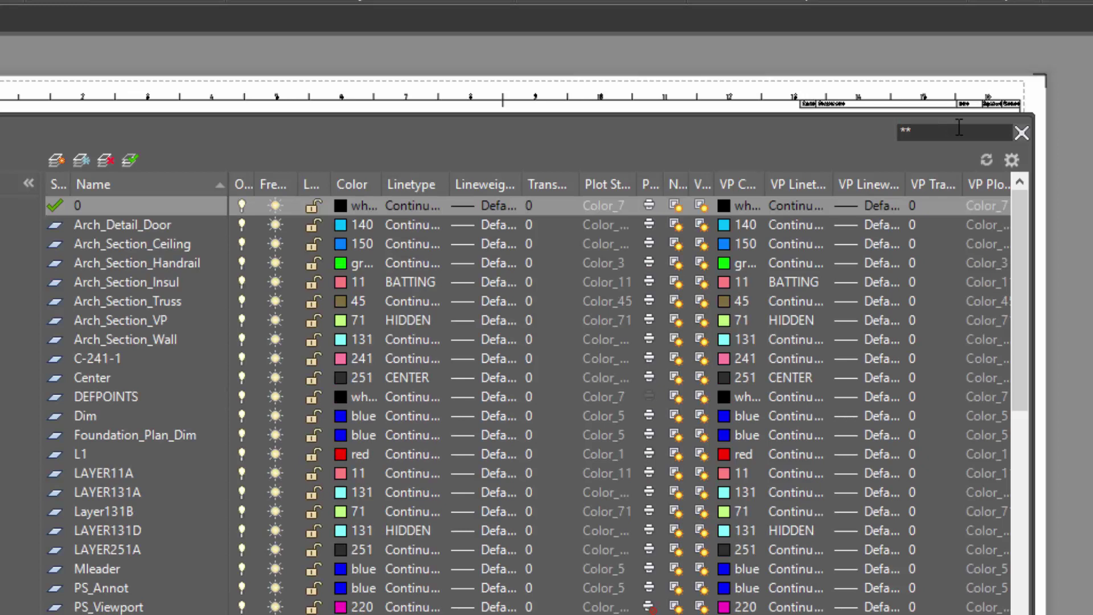
pyautogui.write('STEE')
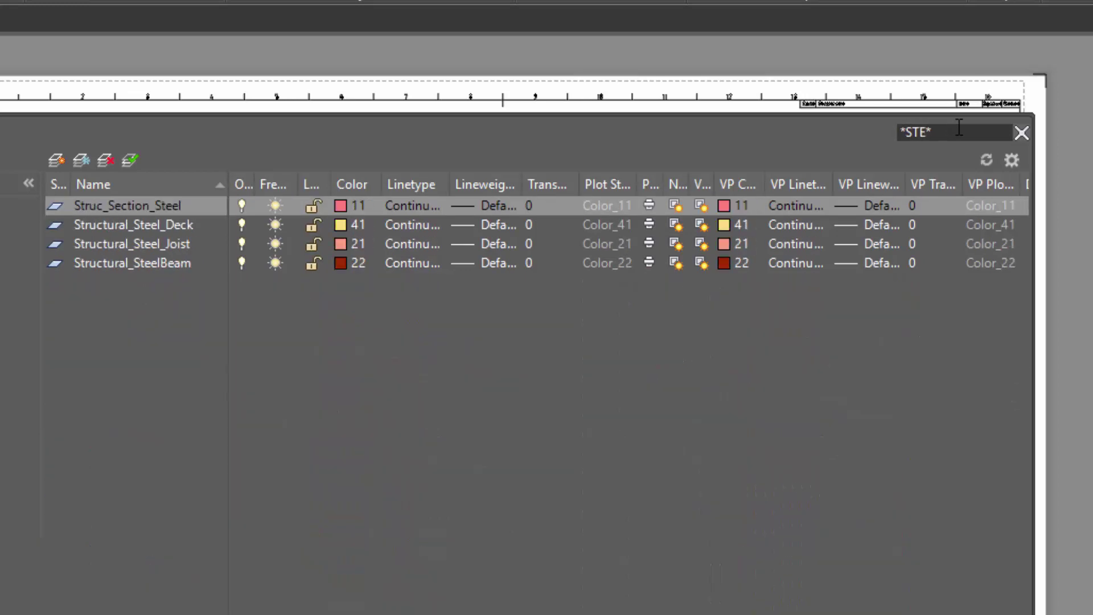
pyautogui.write('L')
pyautogui.press('BackSpace')
pyautogui.write('EL')
# Clear the *STEEL* search to show all 47 layers, then select Struc_Section_BP and Struc_Section_Steel
pyautogui.moveTo(937, 137); pyautogui.dragTo(910, 147)
pyautogui.click(949, 132)
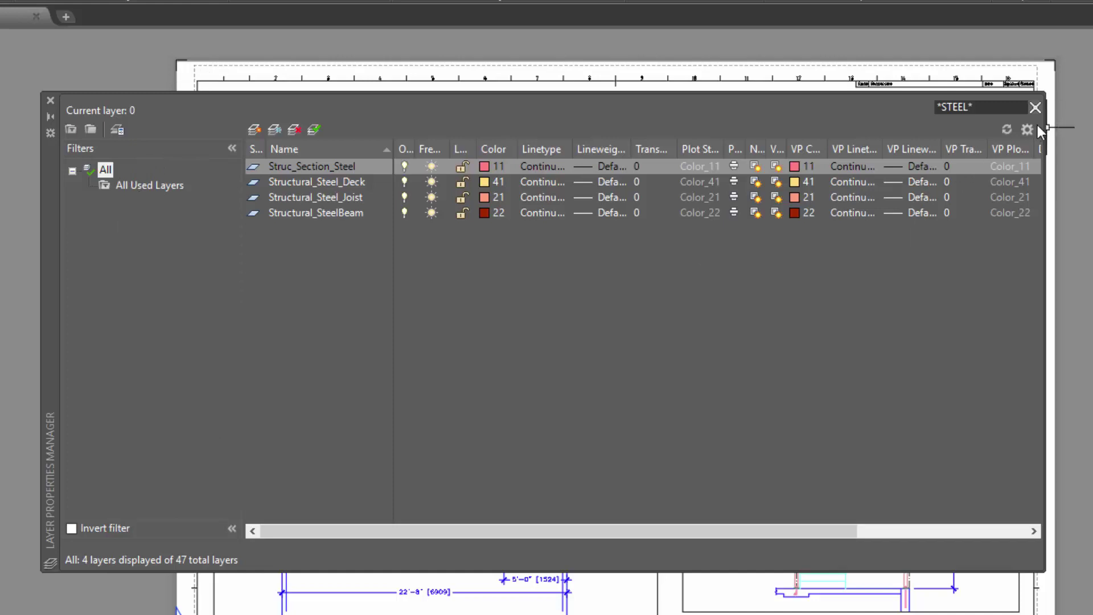
pyautogui.click(1034, 108)
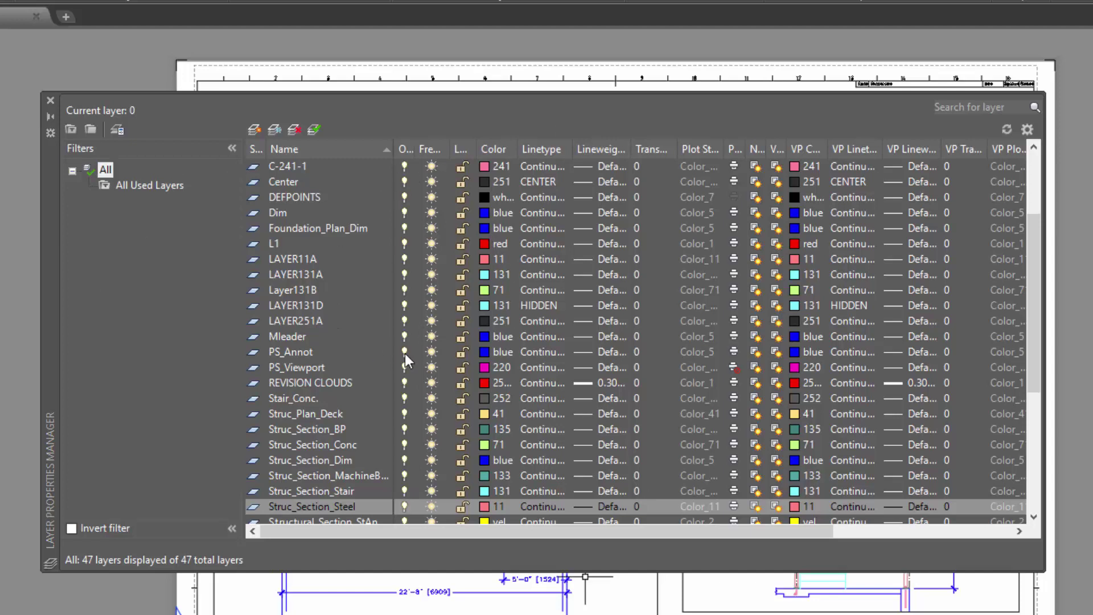
pyautogui.click(307, 434)
pyautogui.click(298, 504)
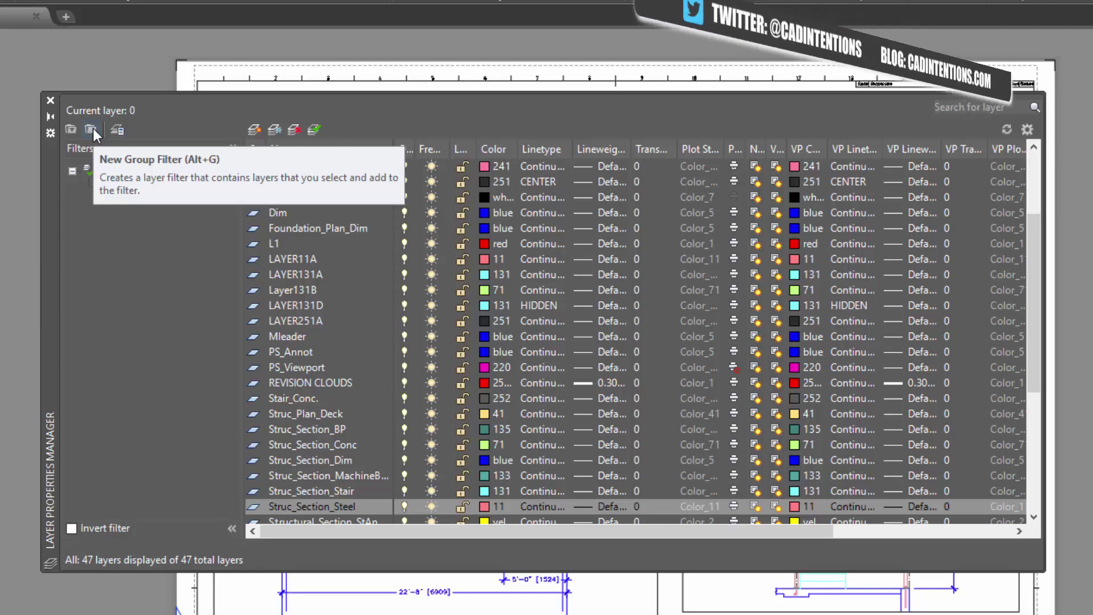
# Create a new group filter named STEEL
pyautogui.click(93, 128)
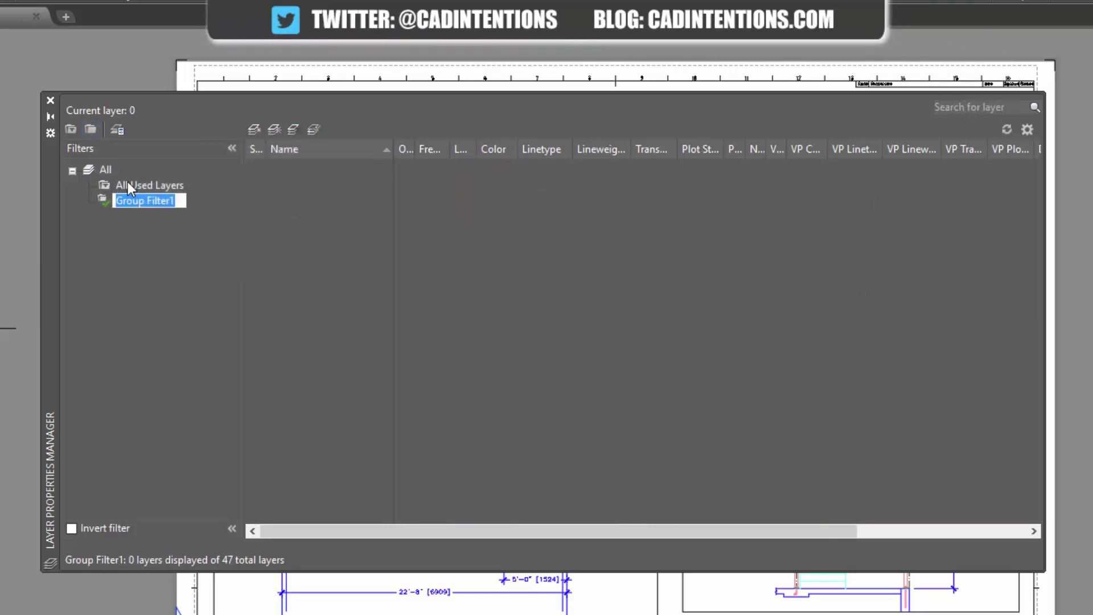
pyautogui.write('STEEL')
pyautogui.press('Return')
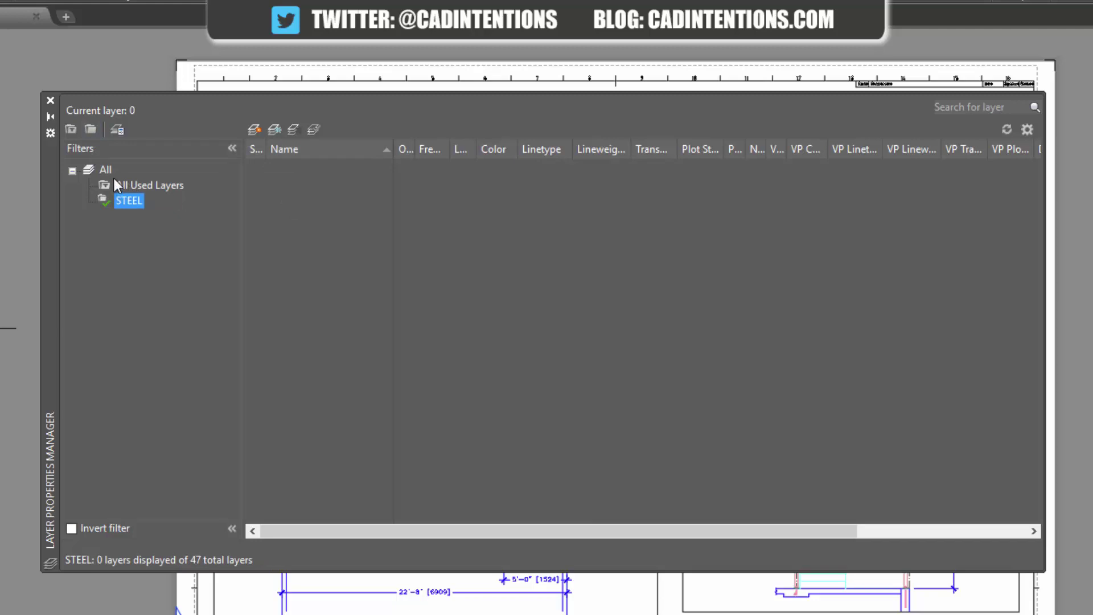
# Search All layers for *STEEL* and drag the four steel layers into the STEEL filter
pyautogui.click(112, 173)
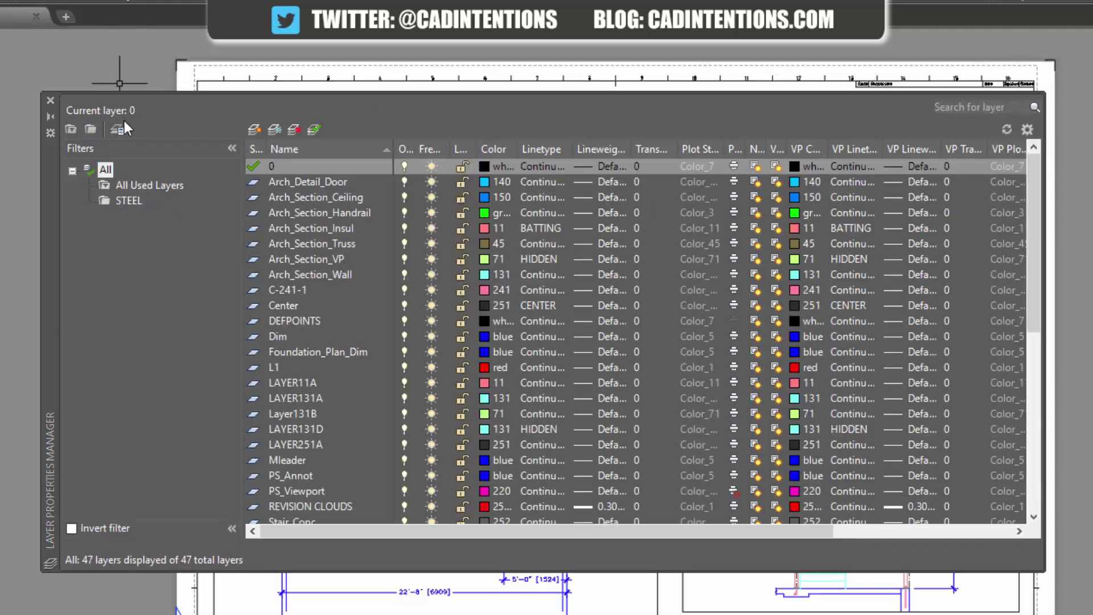
pyautogui.click(968, 110)
pyautogui.write('*')
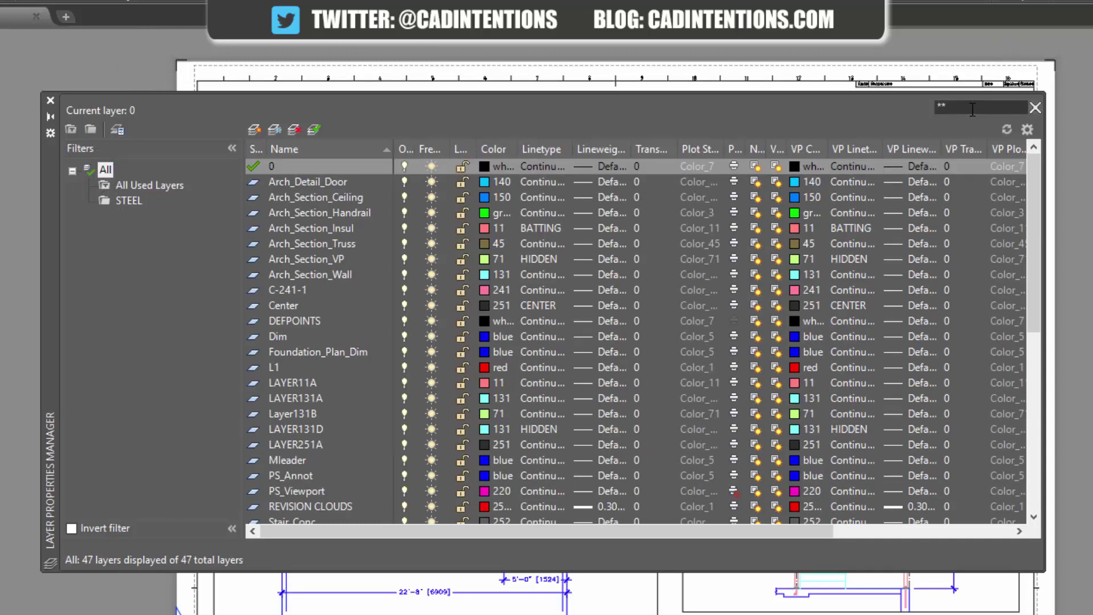
pyautogui.write('STEEL')
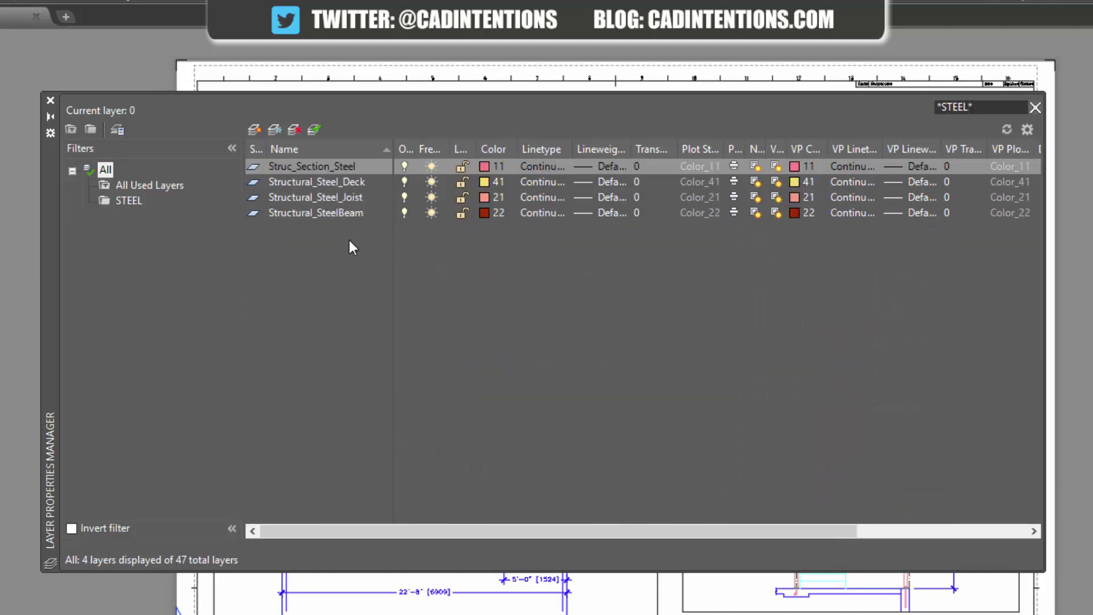
pyautogui.keyDown('shift'); pyautogui.click(322, 215); pyautogui.keyUp('shift')
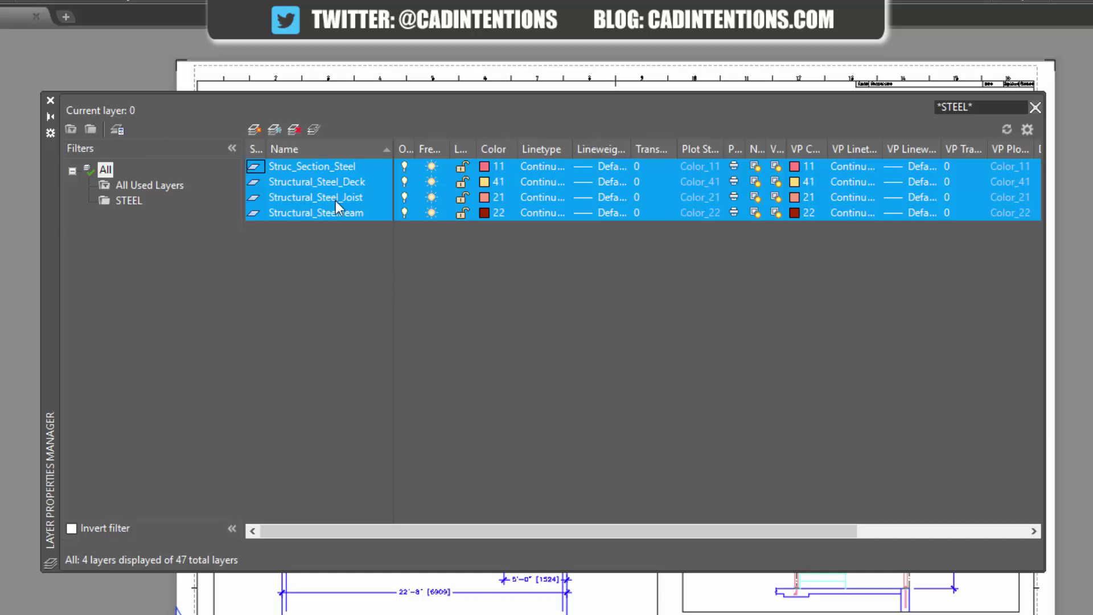
pyautogui.moveTo(335, 200); pyautogui.dragTo(129, 199)
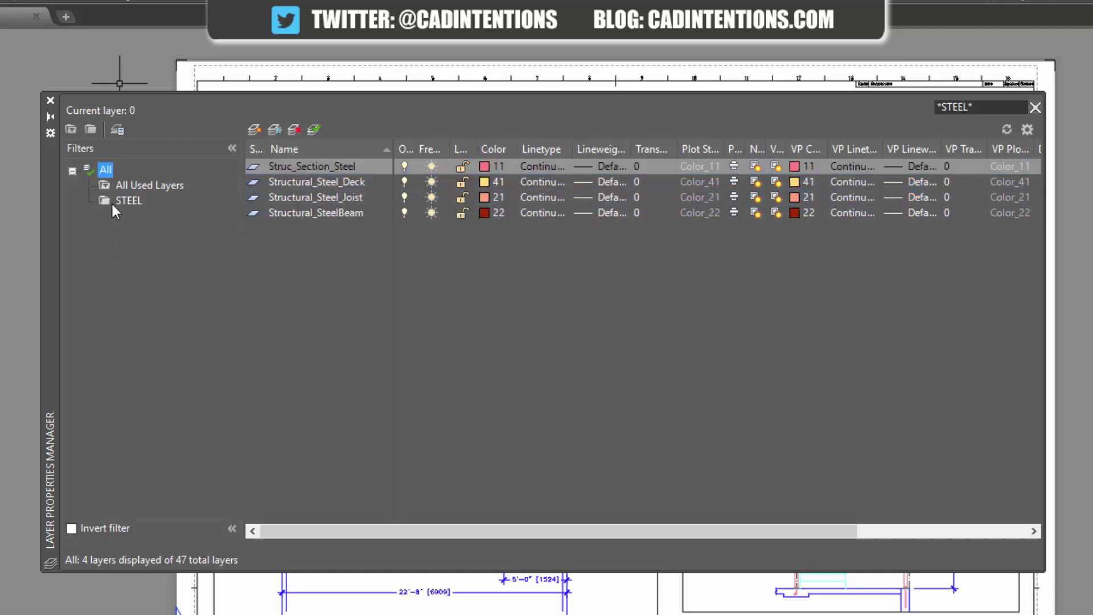
# Clear the search and apply the STEEL filter, listing its four layers including Structural_SteelBeam
pyautogui.click(1034, 106)
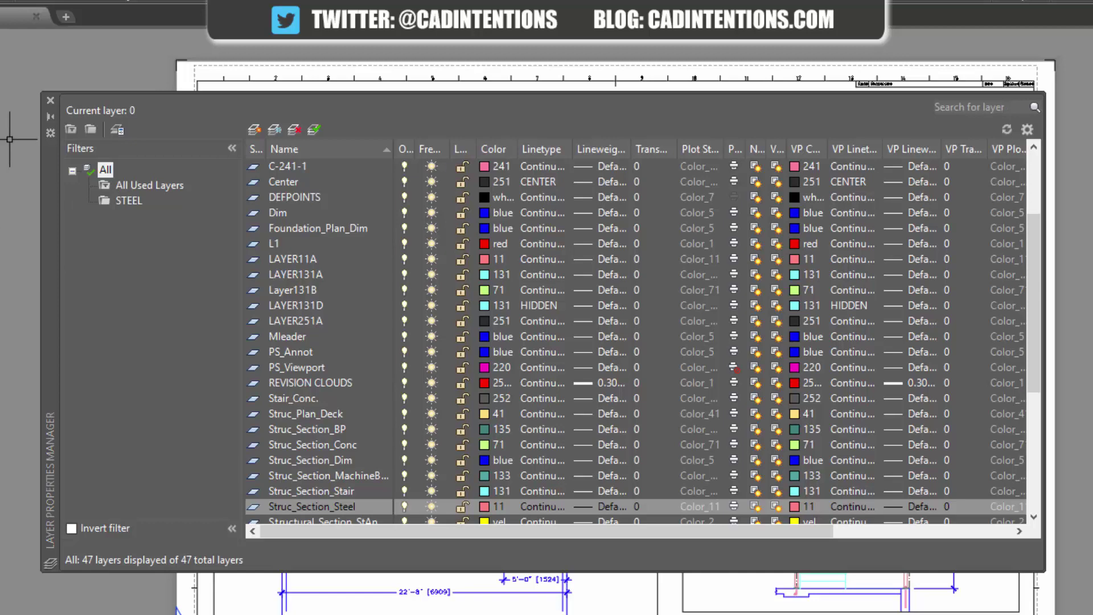
pyautogui.click(50, 117)
pyautogui.moveTo(660, 302)
pyautogui.mouseDown(button='middle')
pyautogui.moveTo(580, 121)
pyautogui.moveTo(683, 410)
pyautogui.mouseUp(button='middle')
pyautogui.moveTo(42, 173)
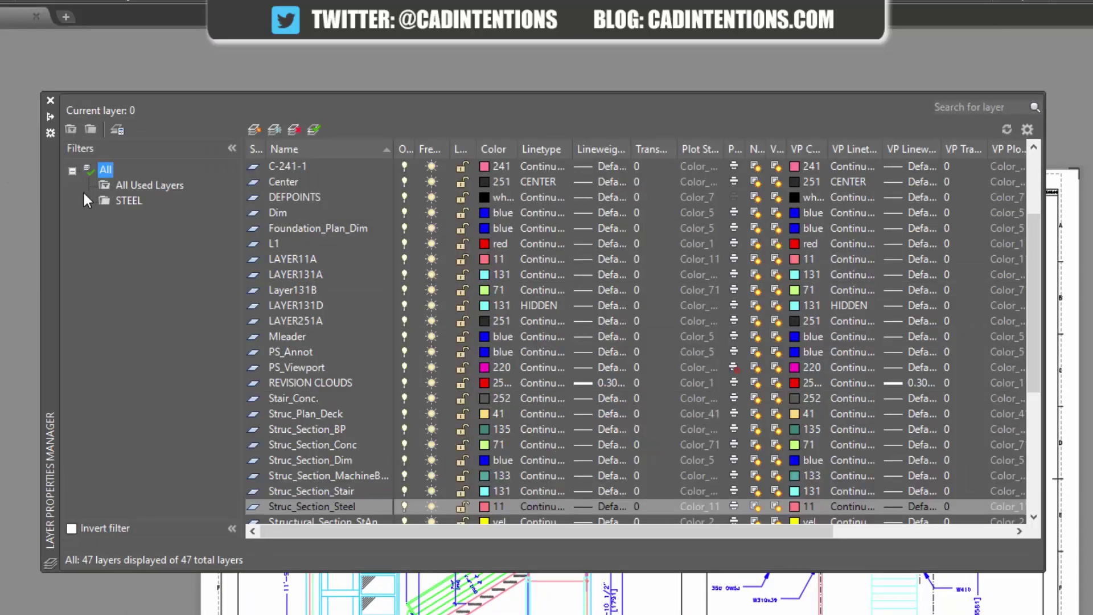
pyautogui.click(121, 202)
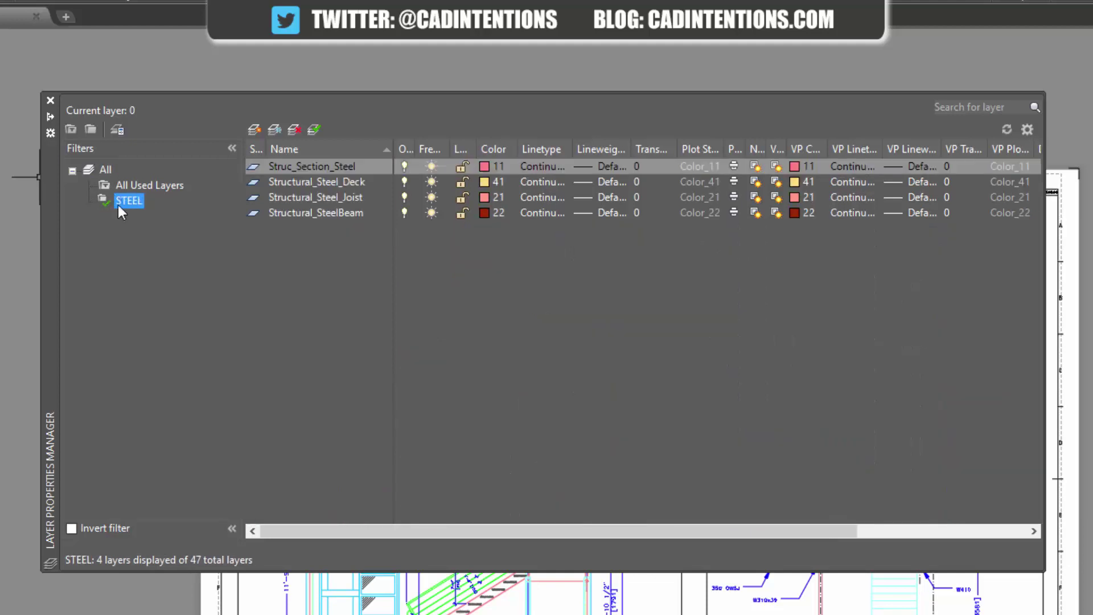
pyautogui.click(363, 213)
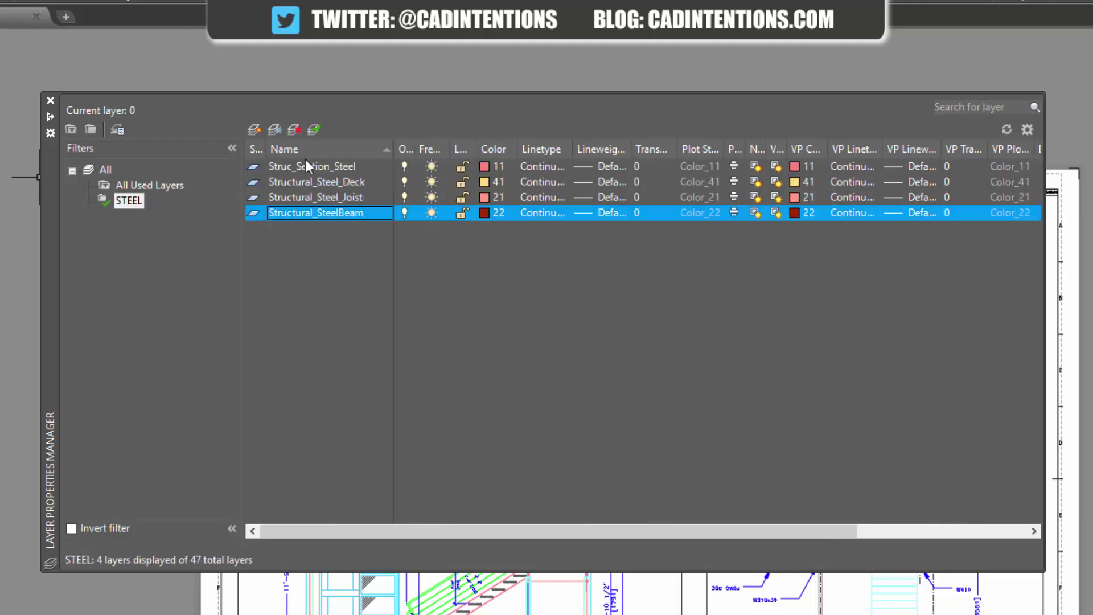